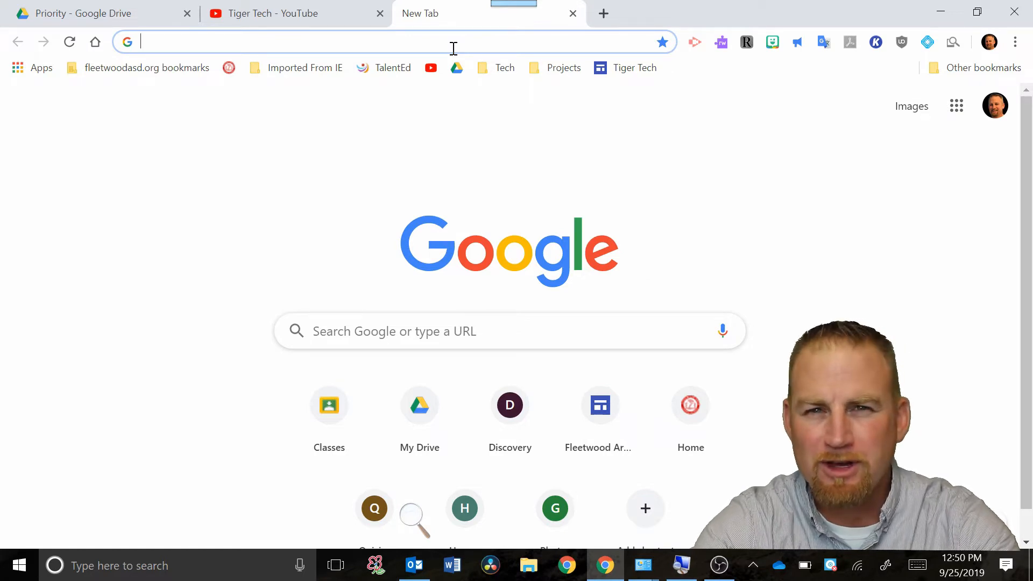
Go to the Google Drive My Drive address and briefly check the Google apps launcher.
left_click(580, 165)
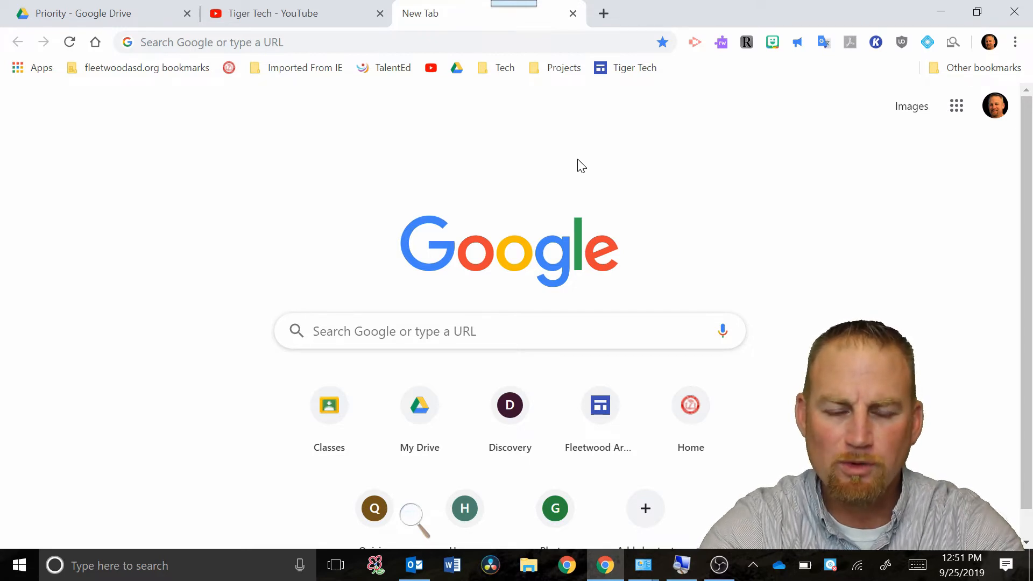
left_click(337, 45)
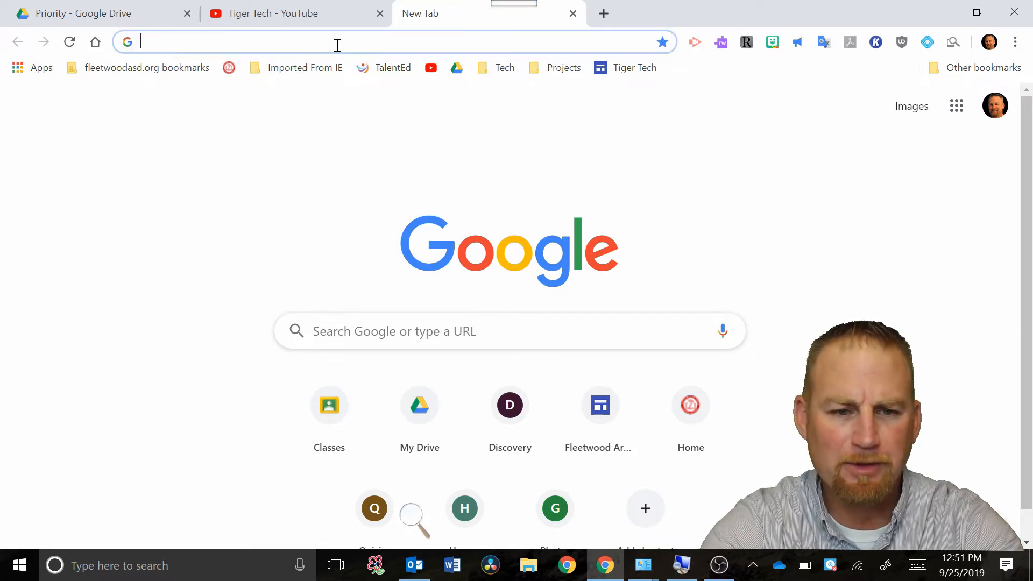
type("d")
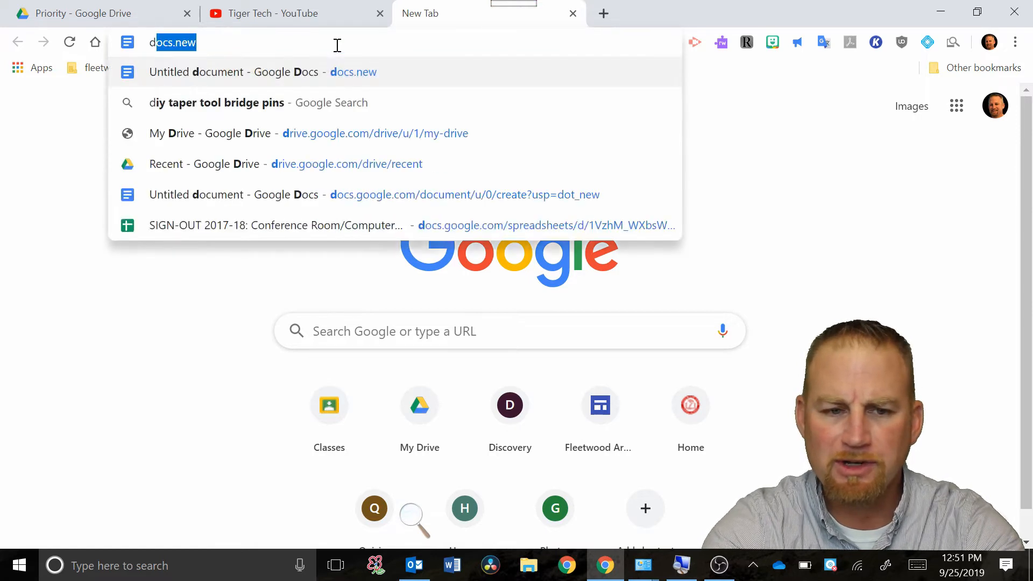
type("riv")
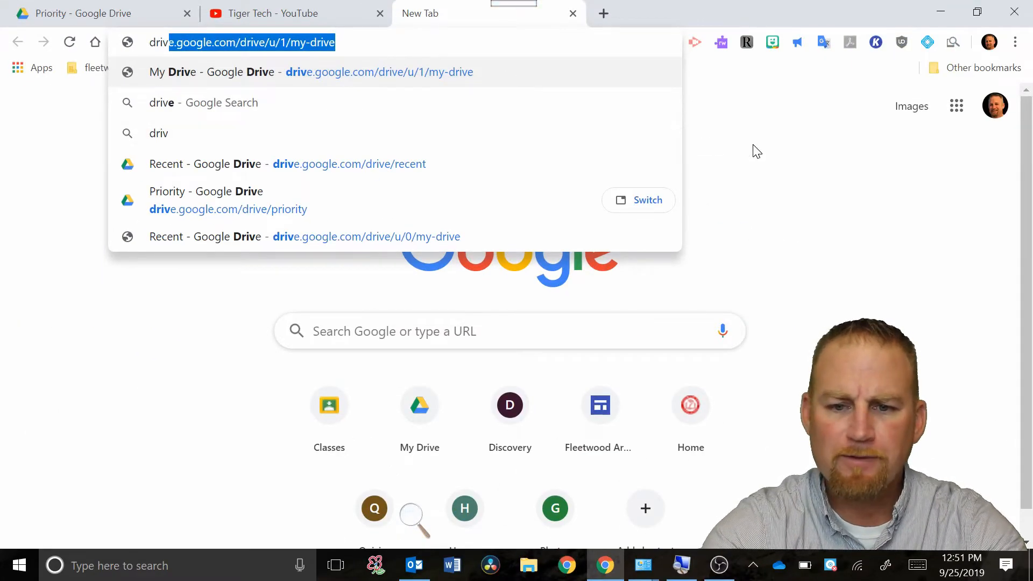
key("Return")
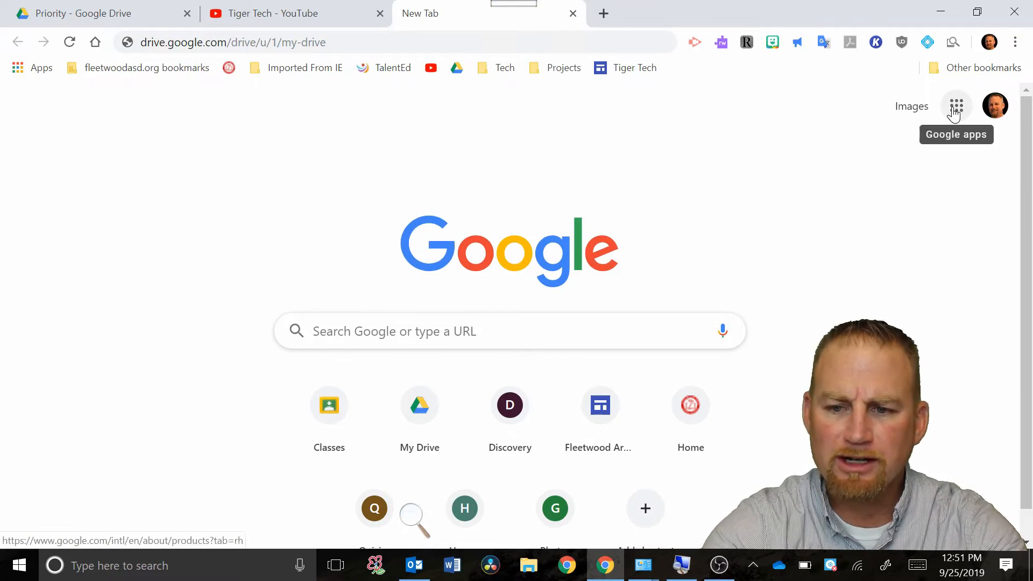
left_click(955, 109)
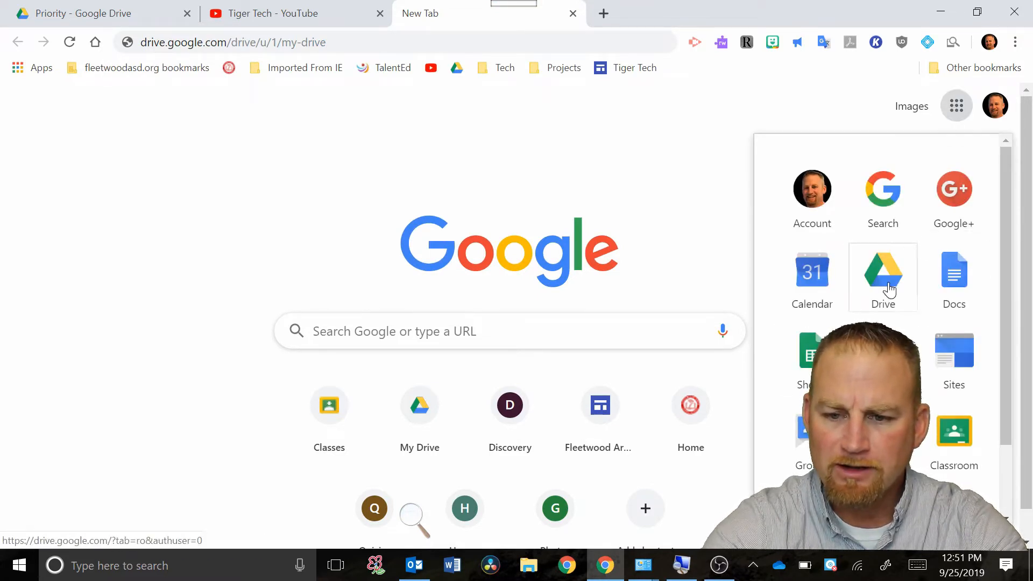
left_click(695, 140)
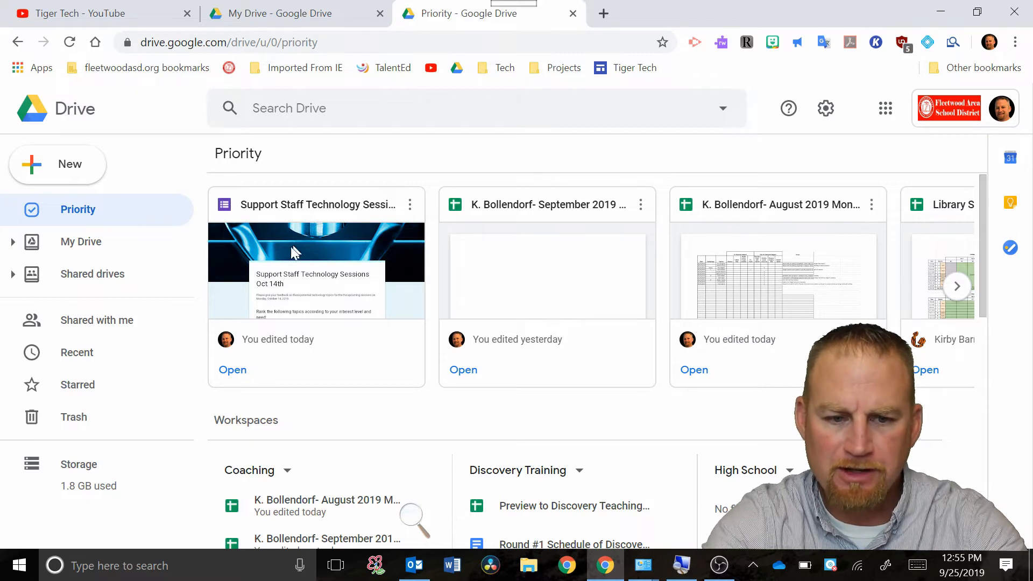
Page through the priority files carousel and back, then reach the Workspaces section.
left_click(956, 287)
left_click(956, 287)
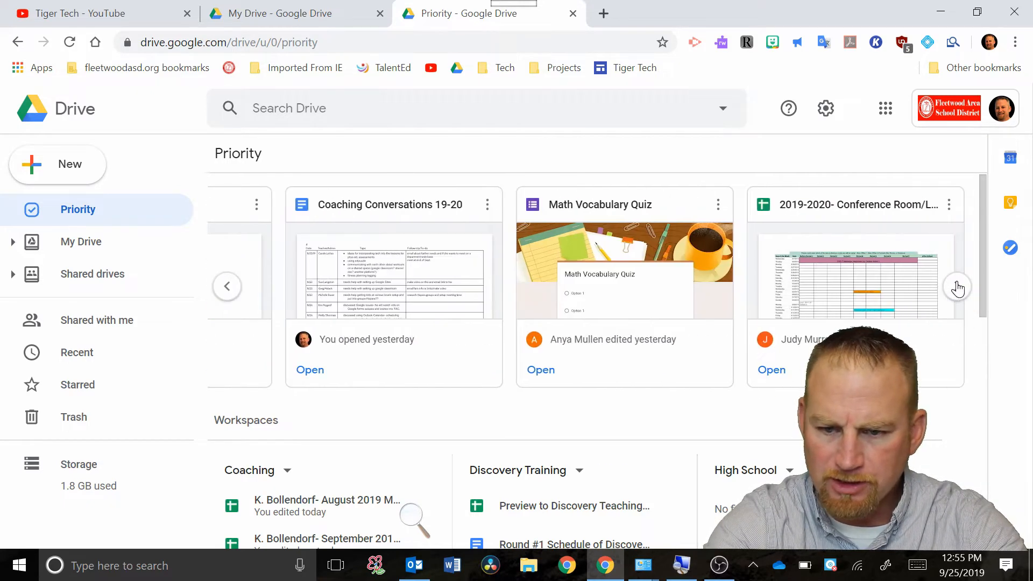
left_click(956, 286)
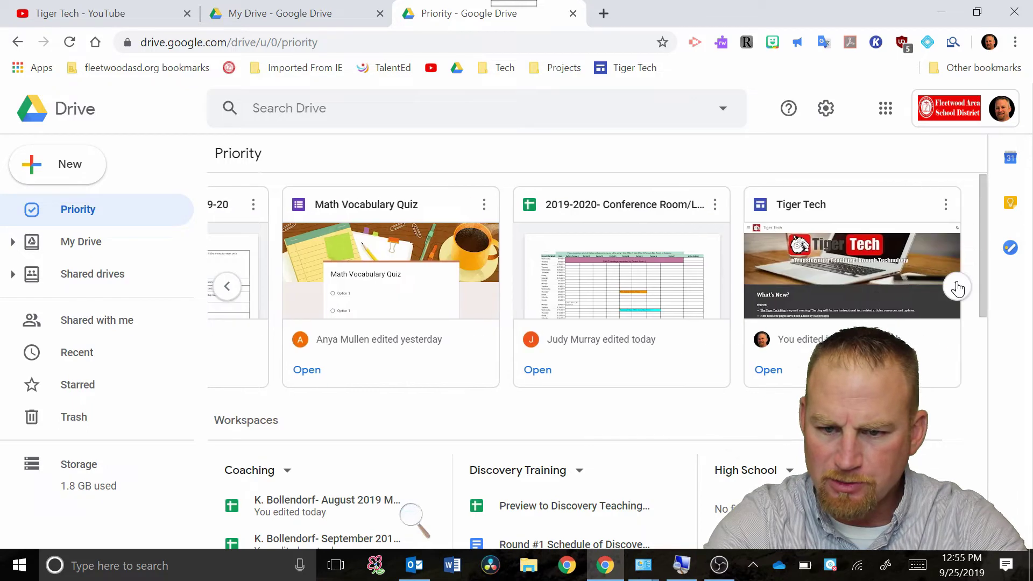
left_click(229, 288)
left_click(230, 291)
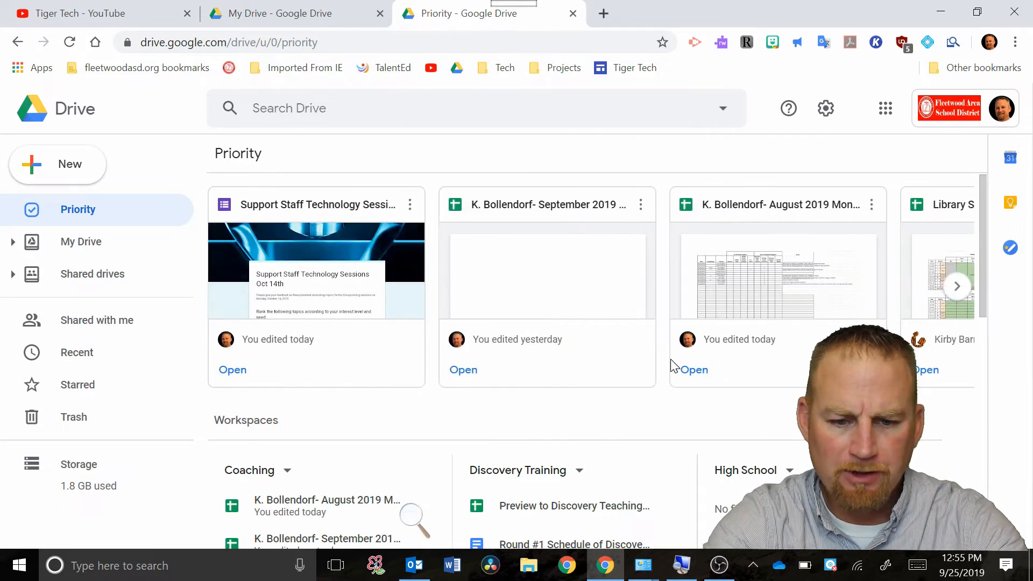
left_click_drag(981, 274, 983, 350)
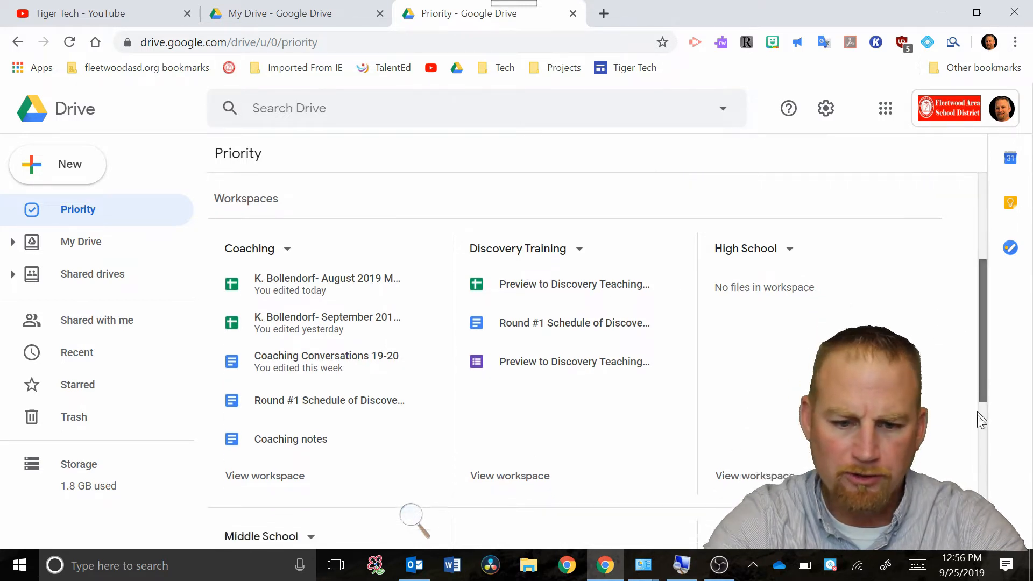
left_click_drag(985, 387, 984, 459)
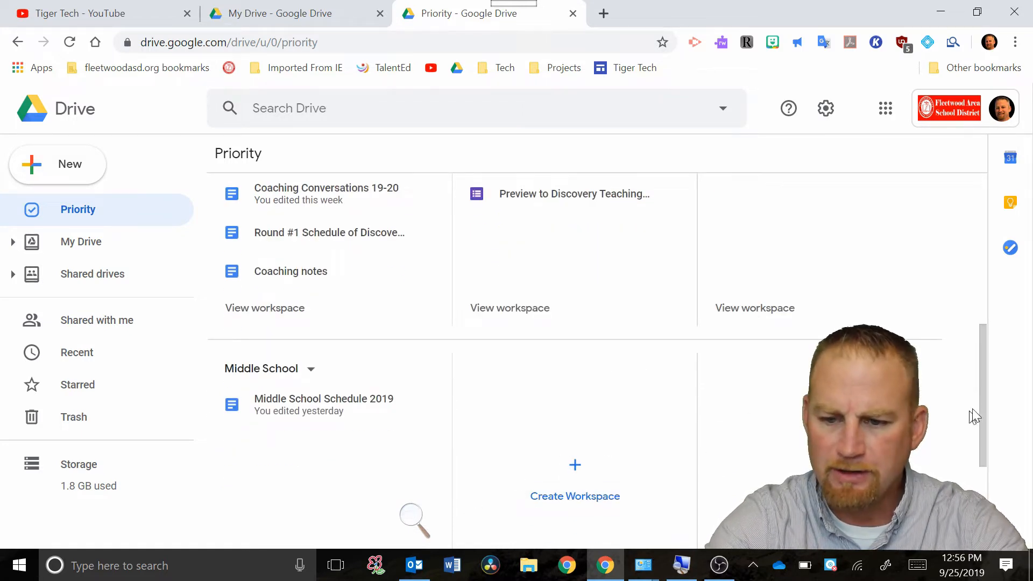
Create a new workspace named Elementary.
left_click(572, 475)
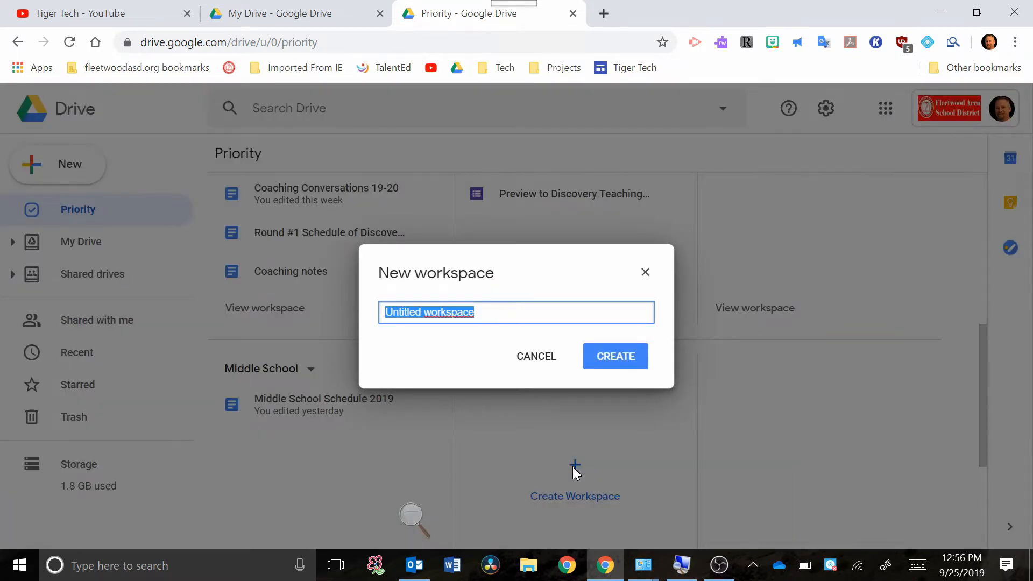
type("Elementary")
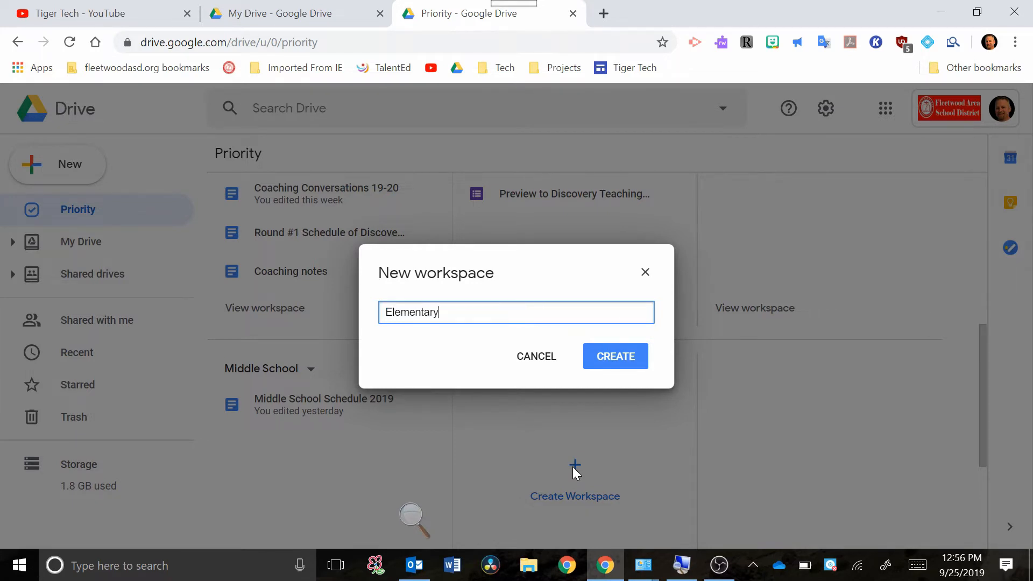
left_click(611, 363)
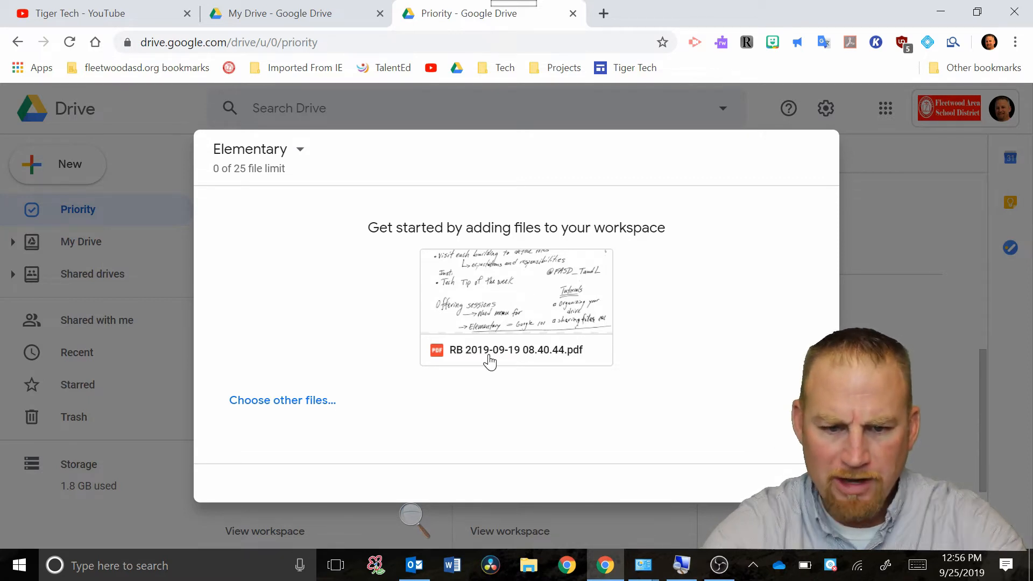
Browse My Drive for files to add, then finish the Elementary workspace without adding any.
left_click(287, 401)
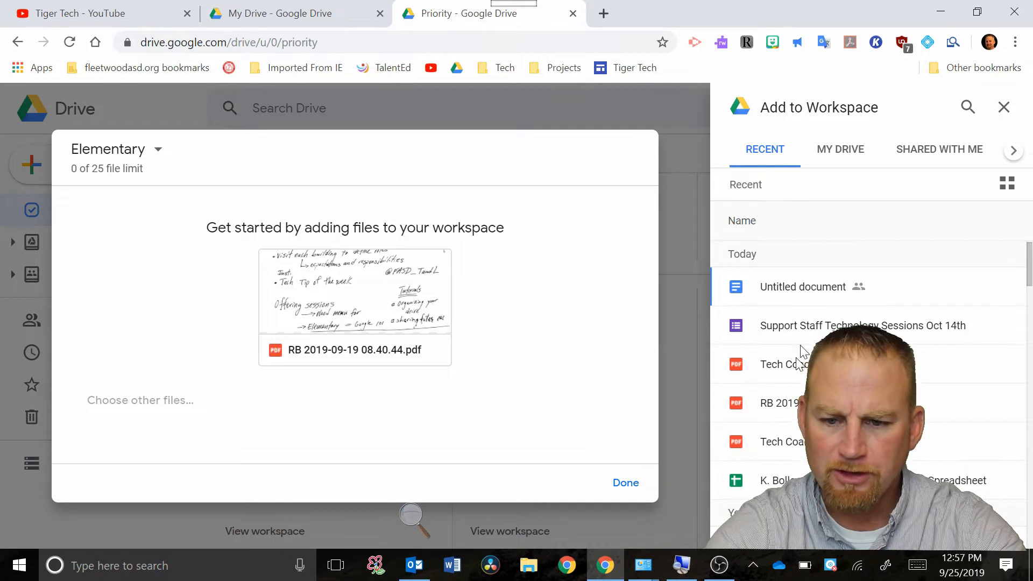
left_click(839, 155)
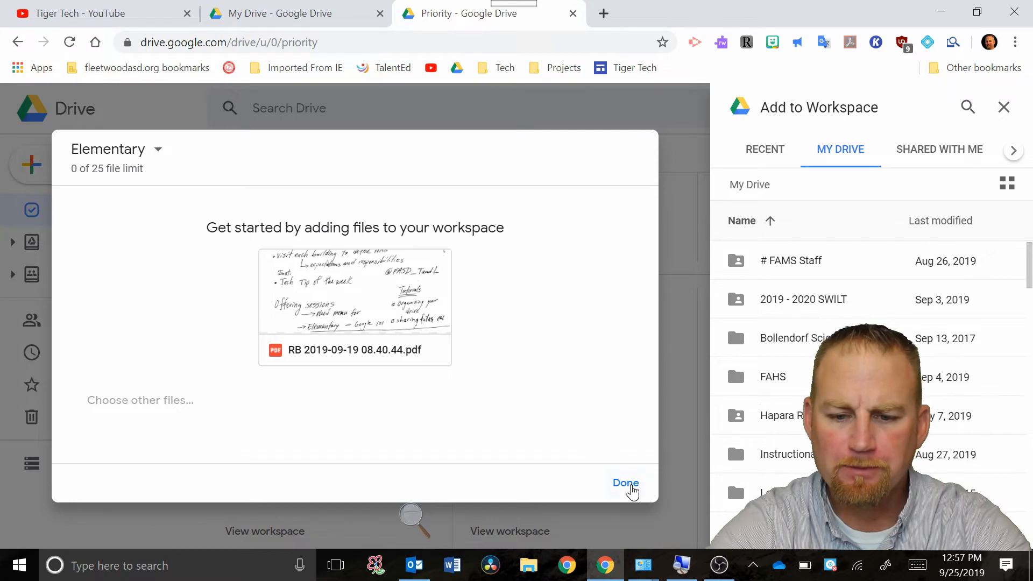
left_click(632, 483)
left_click_drag(974, 257, 973, 346)
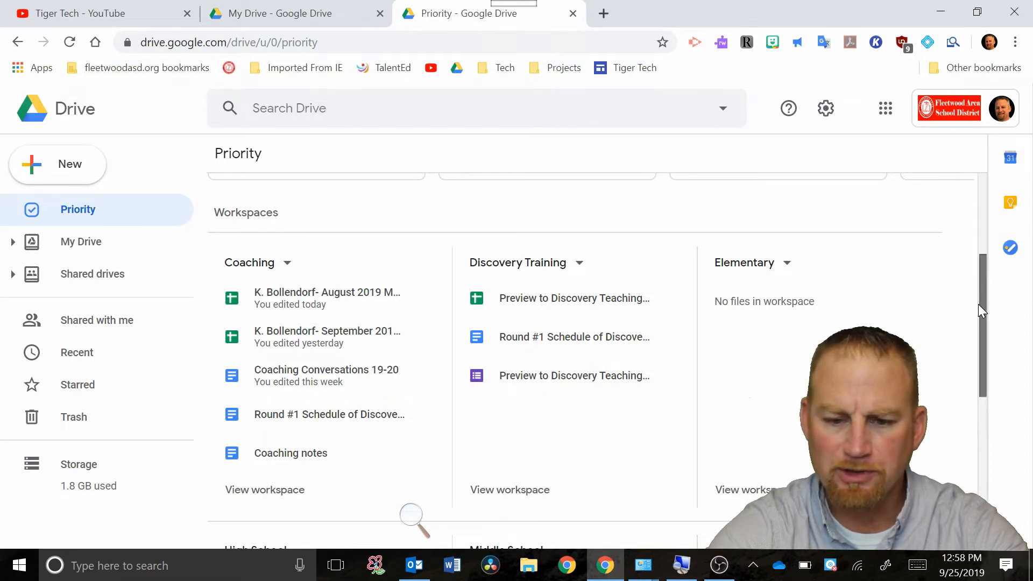
left_click_drag(978, 304, 985, 392)
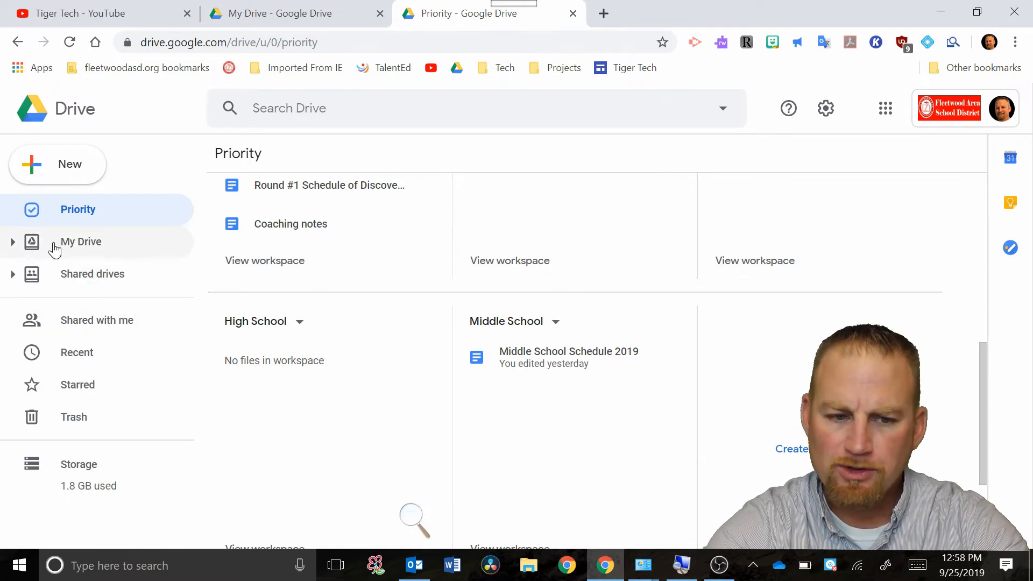
Expand the My Drive folder tree in the sidebar.
left_click(14, 243)
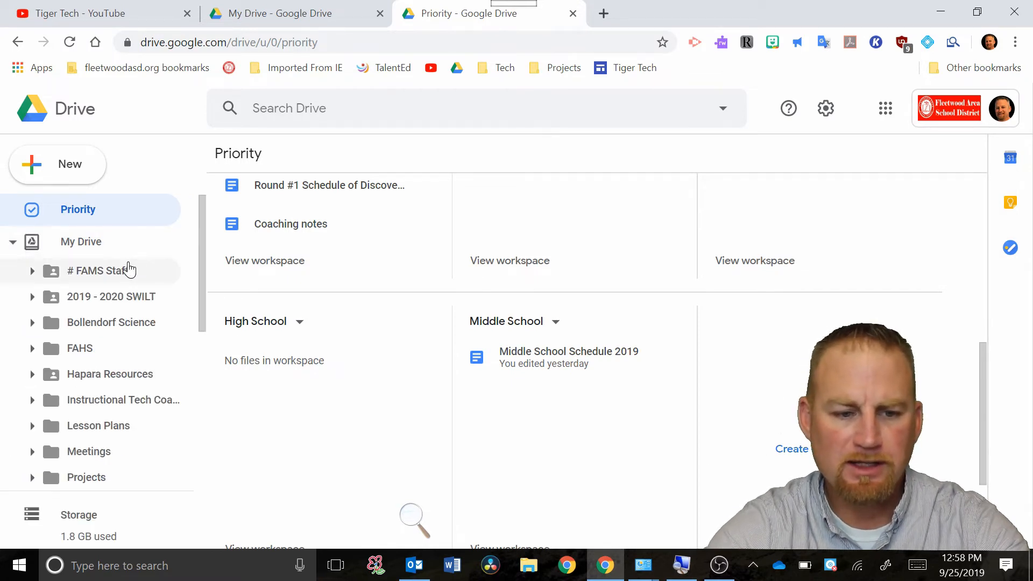
left_click(113, 324)
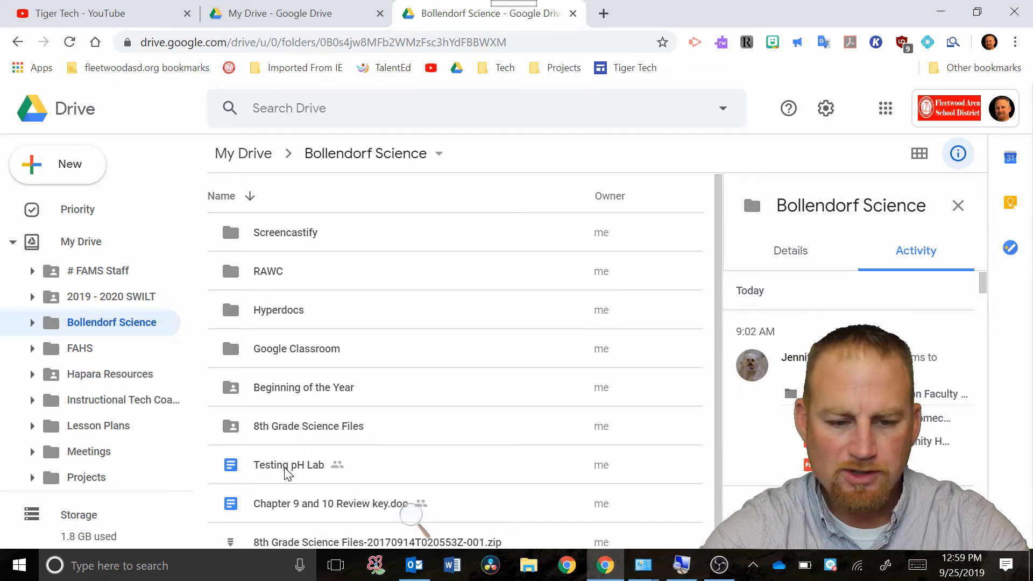
left_click(285, 474)
right_click(286, 472)
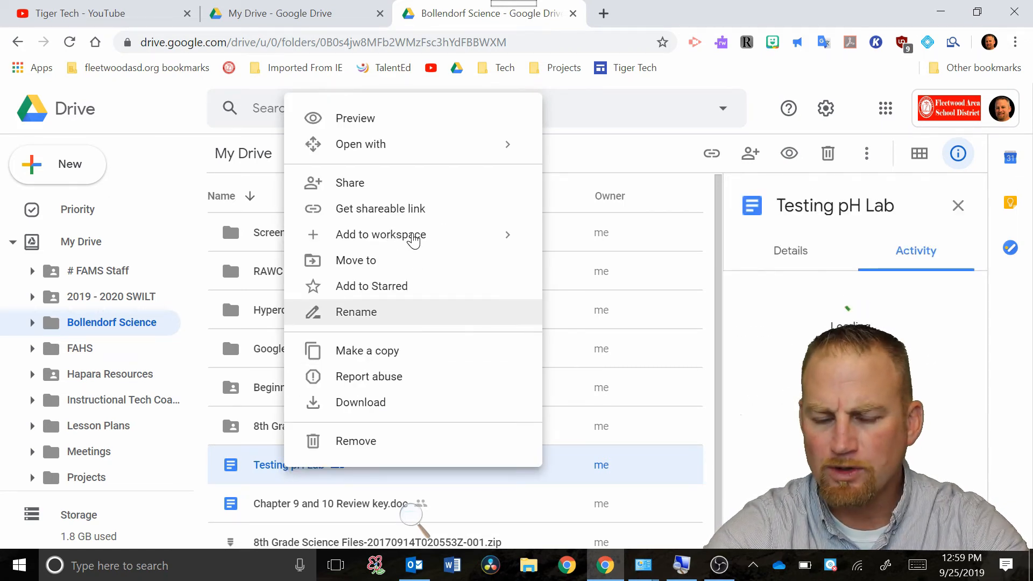
mouse_move(381, 234)
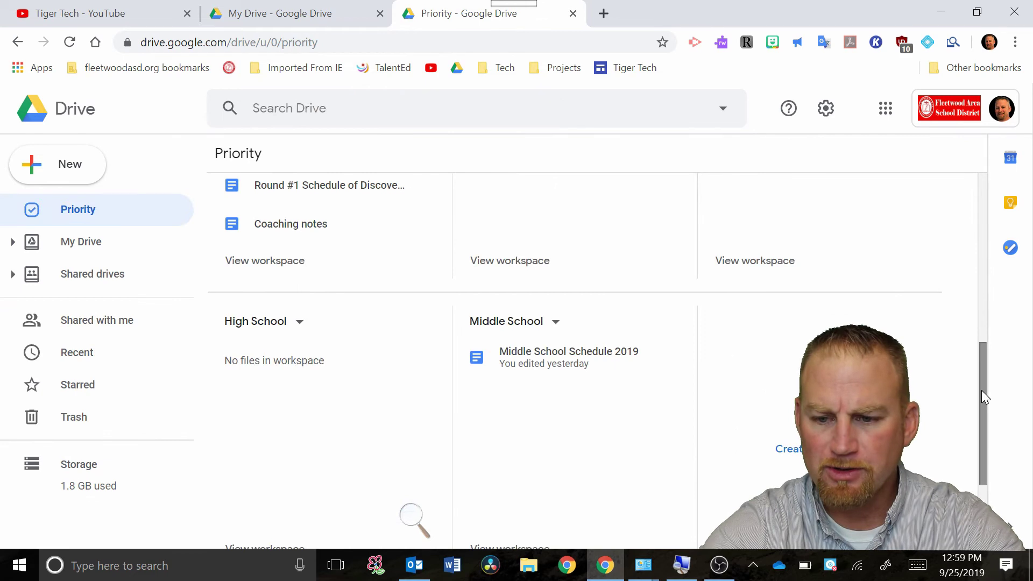
mouse_move(981, 389)
left_mouse_down()
mouse_move(987, 278)
mouse_move(981, 306)
left_mouse_up()
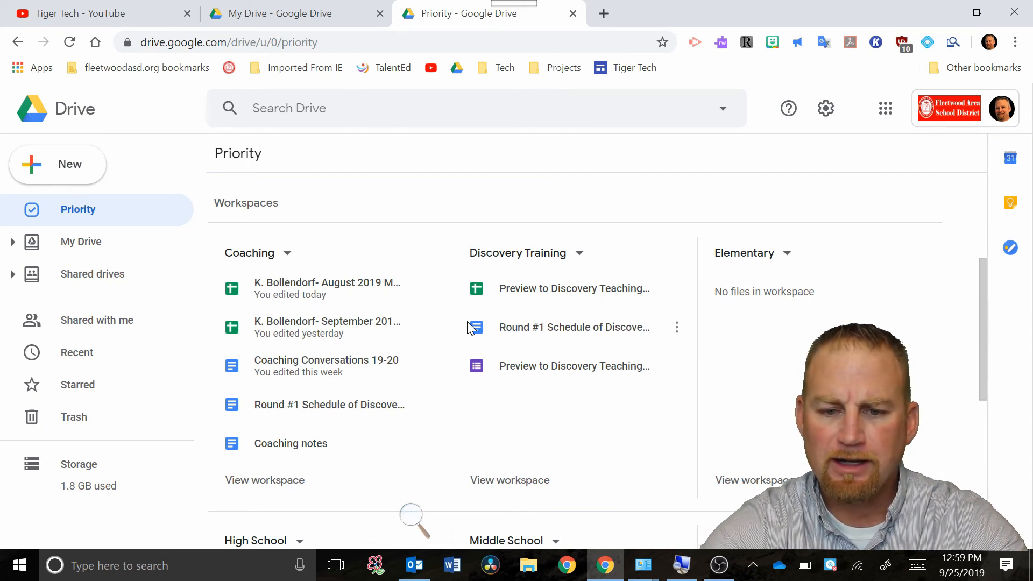
mouse_move(983, 319)
left_mouse_down()
mouse_move(980, 387)
mouse_move(975, 259)
left_mouse_up()
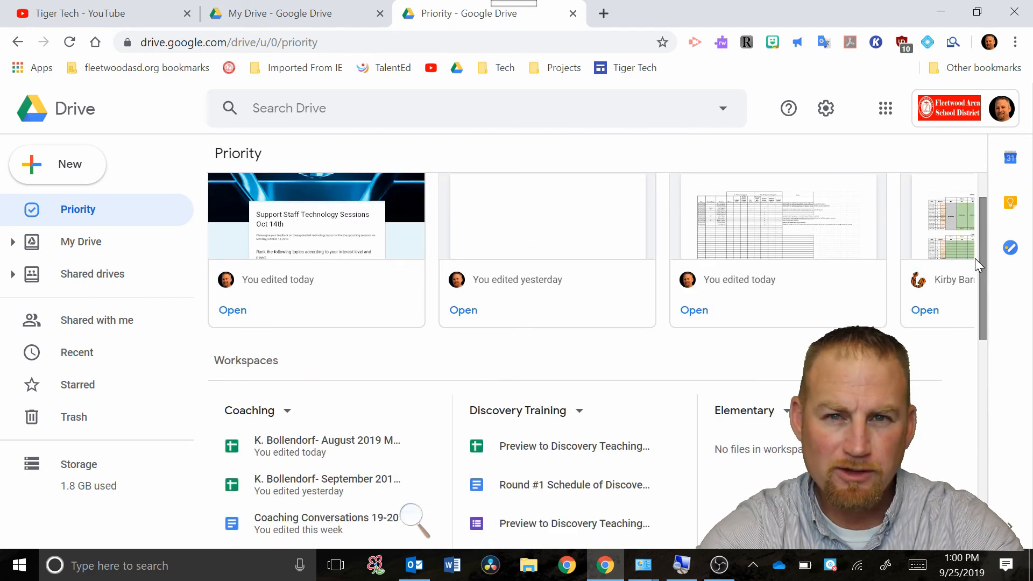